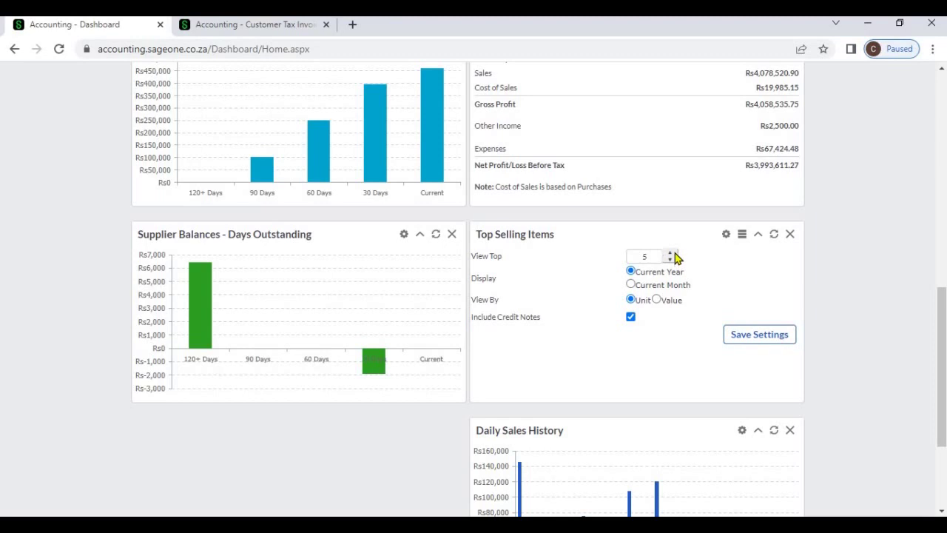
Adjust how many items the Top Selling Items widget shows and save its settings.
left_click(670, 254)
left_click(671, 259)
scroll(714, 277, "down", 1)
left_click(738, 275)
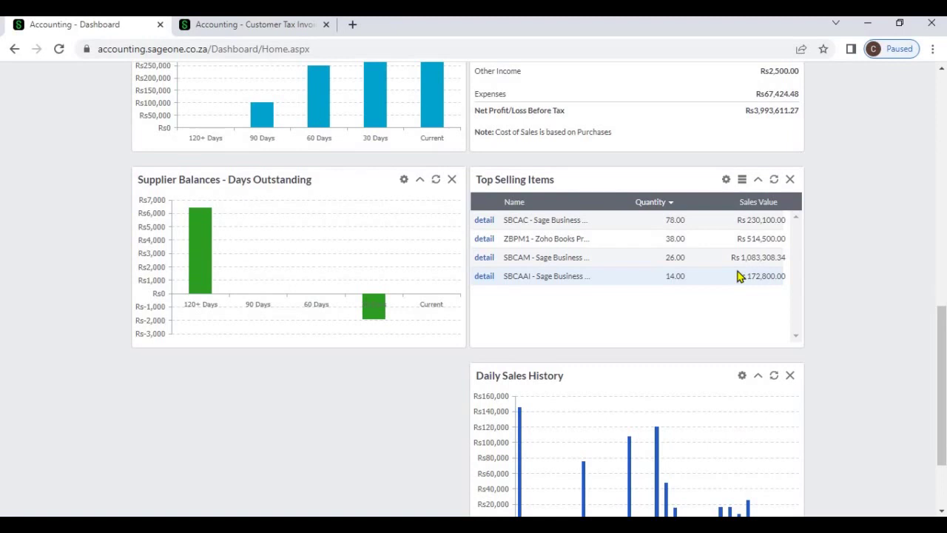
Drill down from day 16 in the Daily Sales History widget to the Neotec Solutions Pvt Ltd invoice and review its details.
scroll(737, 275, "down", 2)
mouse_move(656, 335)
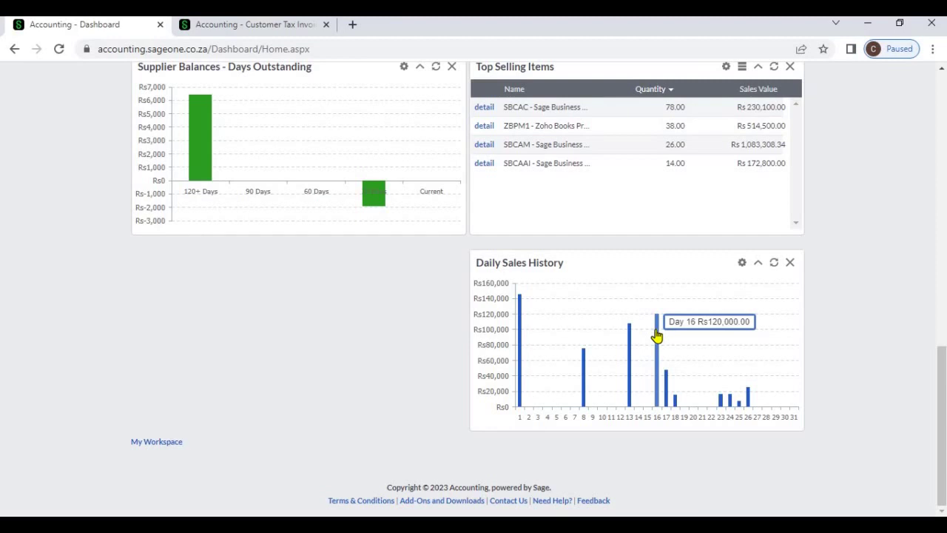
left_click(656, 335)
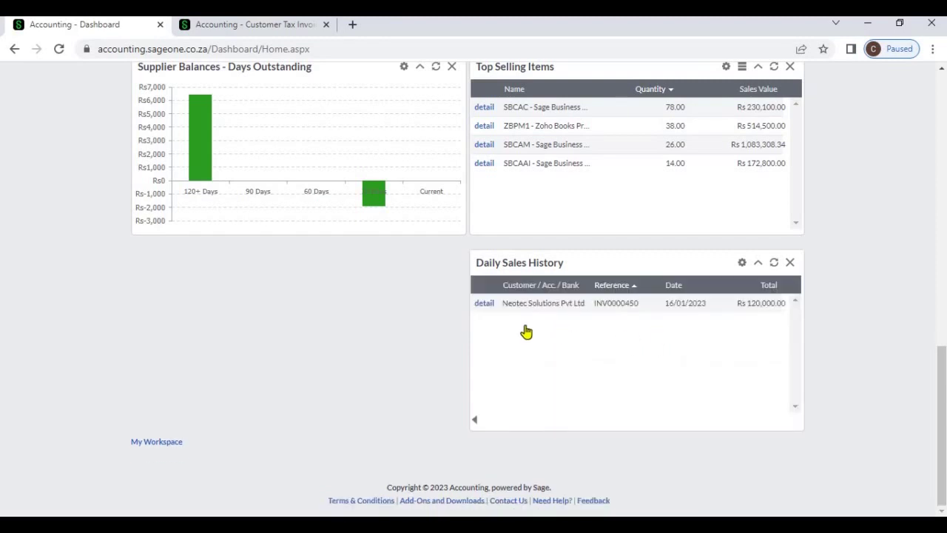
left_click(485, 304)
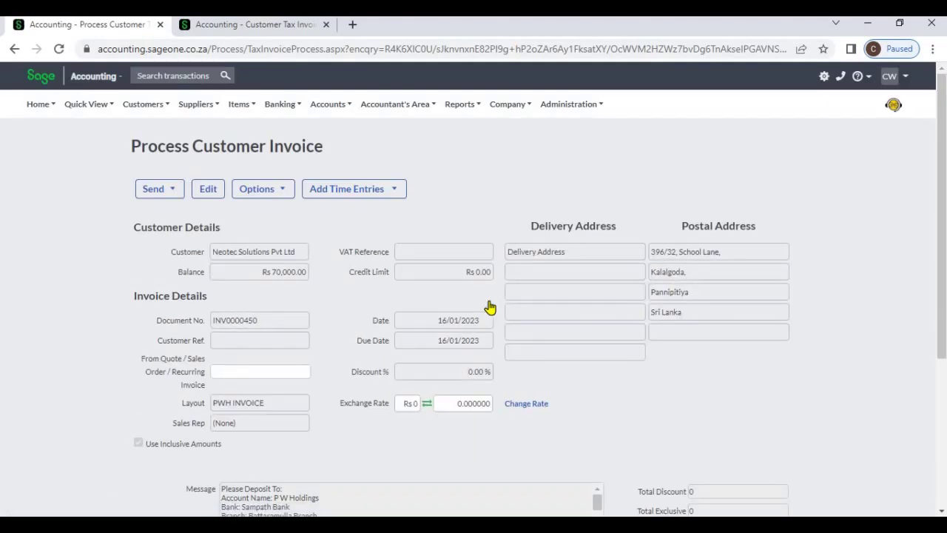
scroll(485, 306, "down", 5)
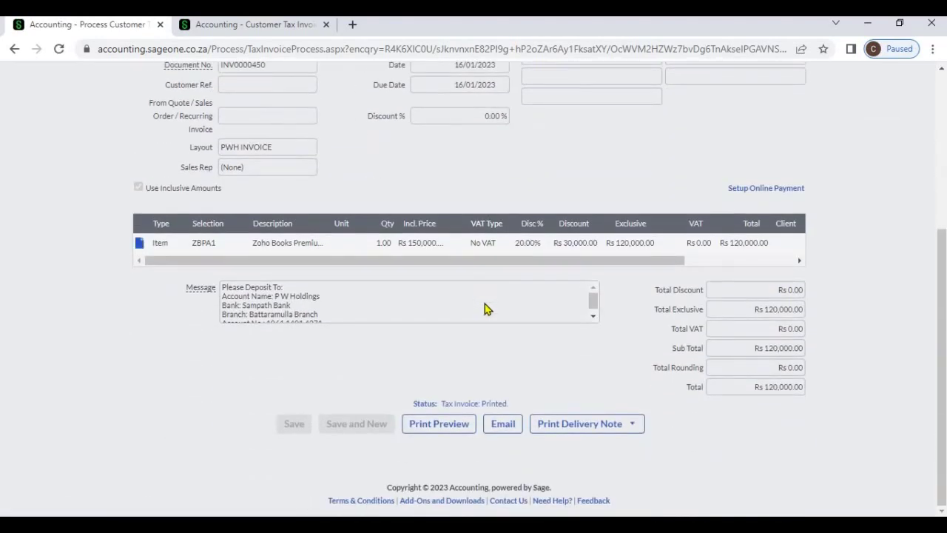
scroll(485, 303, "up", 5)
left_click(200, 190)
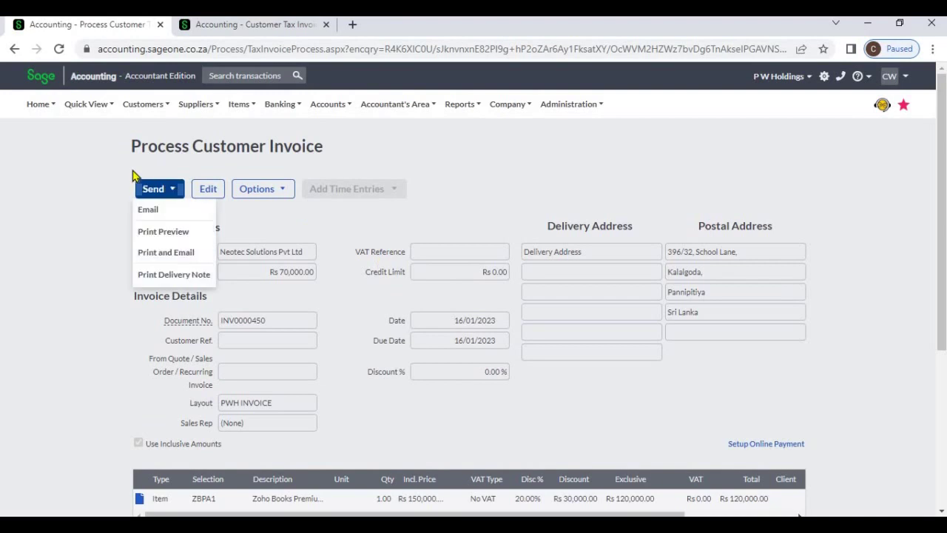
Return to the main Dashboard and add the Customer Payments Due, Banks and Credit Cards and Cash Movement widgets.
left_click(46, 104)
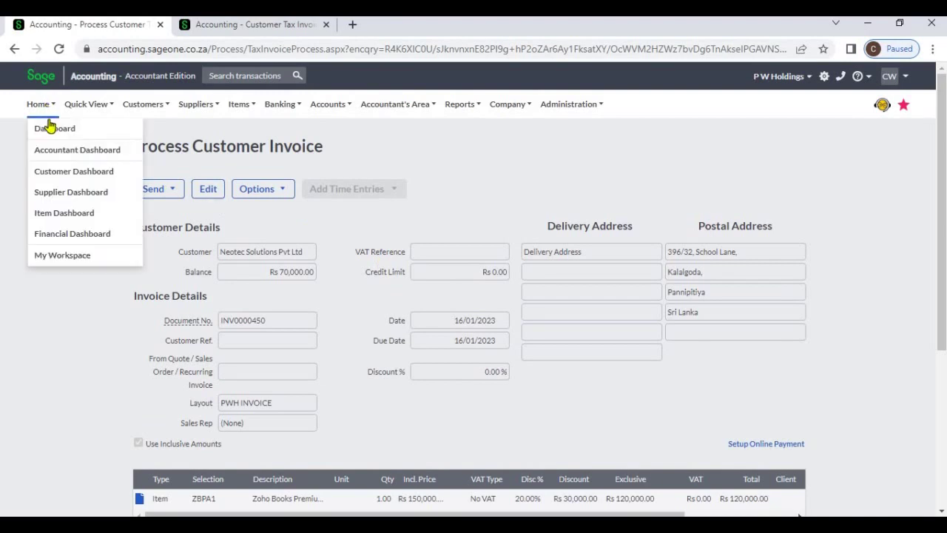
left_click(54, 130)
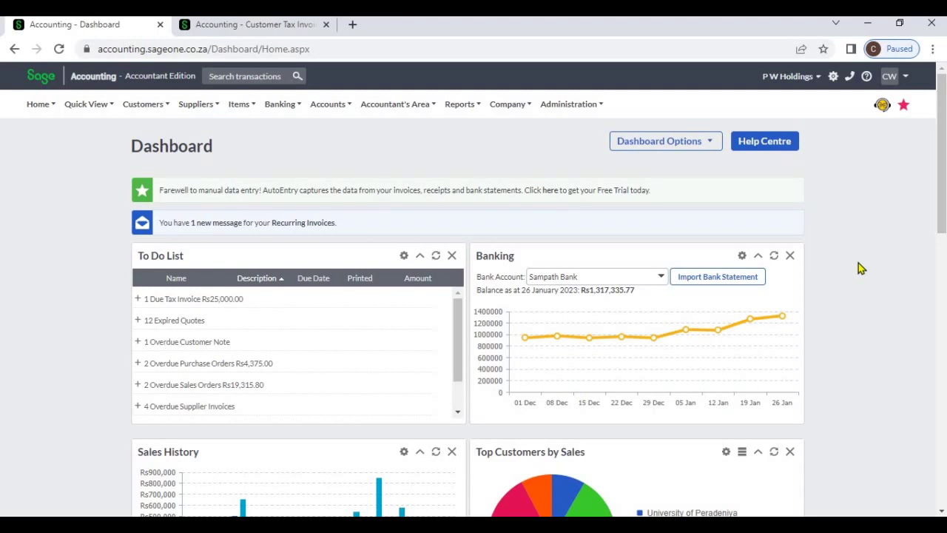
left_click(714, 148)
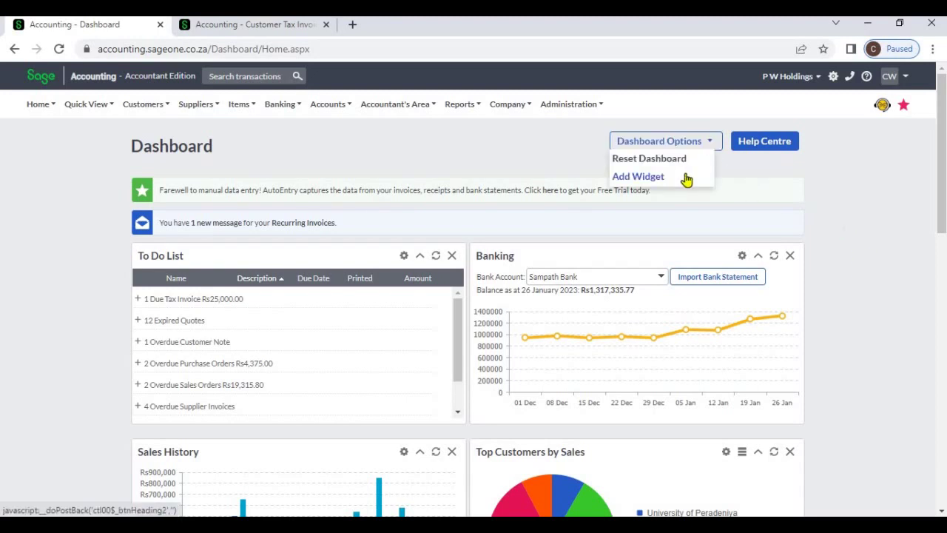
left_click(686, 179)
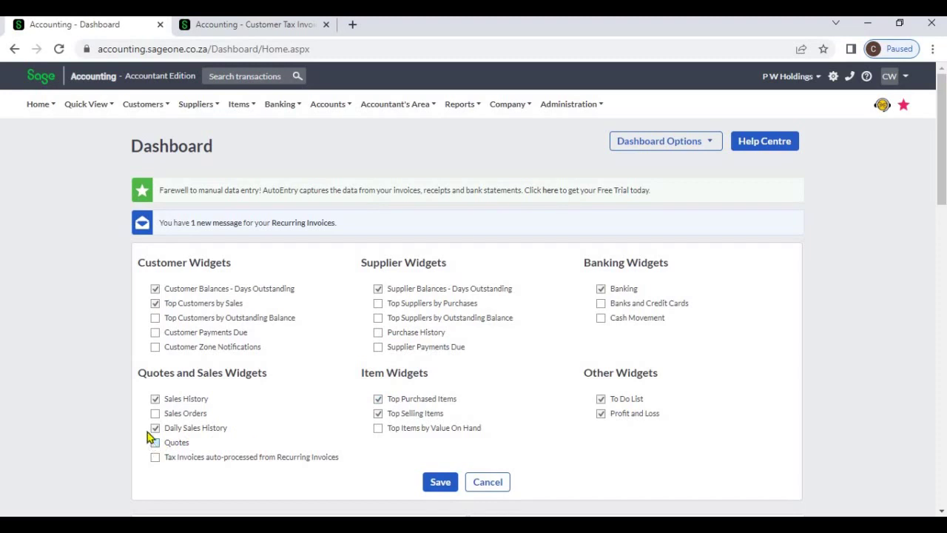
left_click(156, 333)
left_click(602, 303)
left_click(601, 318)
left_click(440, 481)
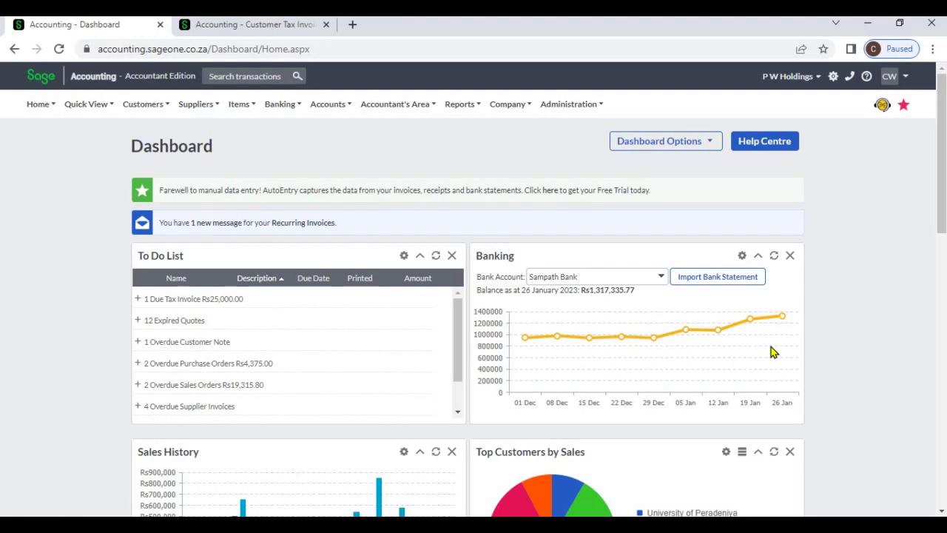
Review the newly added dashboard widgets and move the Banking widget to the top of the first column.
scroll(771, 352, "down", 3)
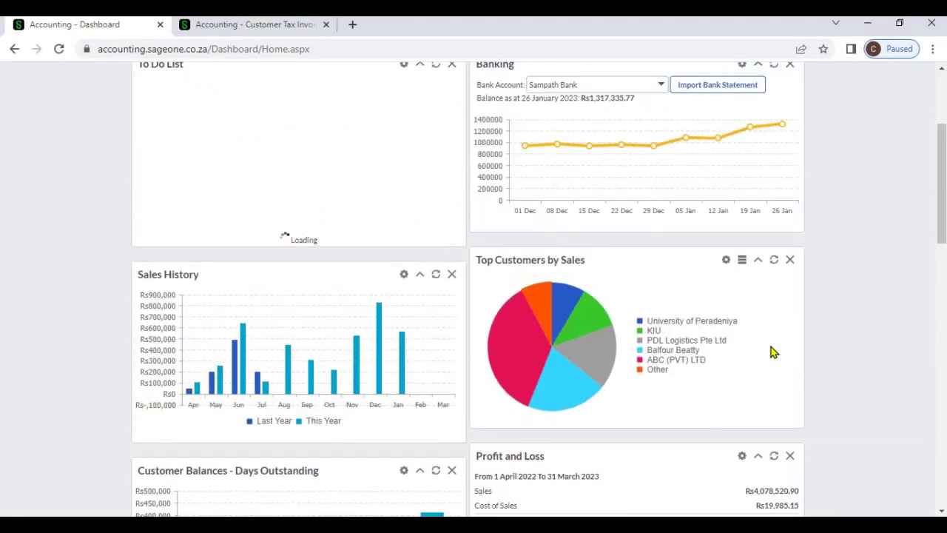
scroll(771, 352, "down", 5)
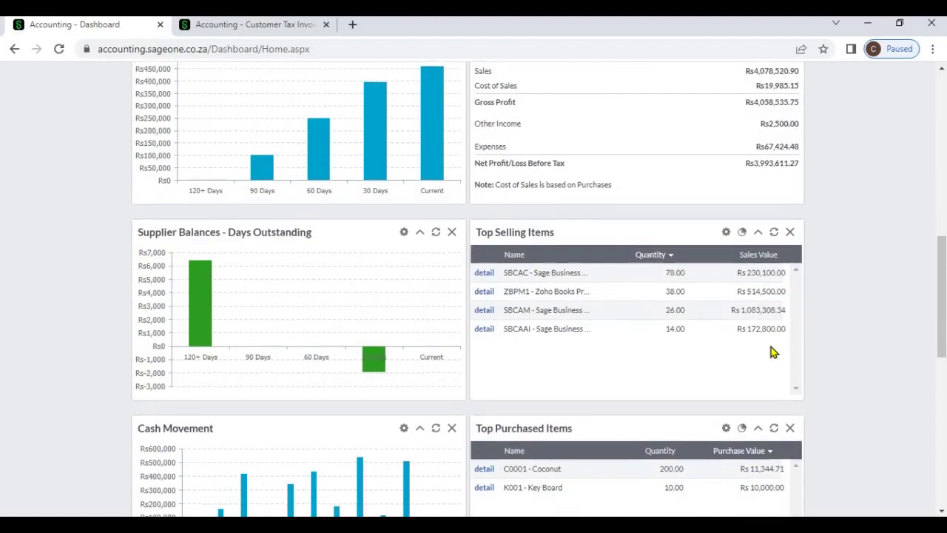
scroll(771, 352, "down", 4)
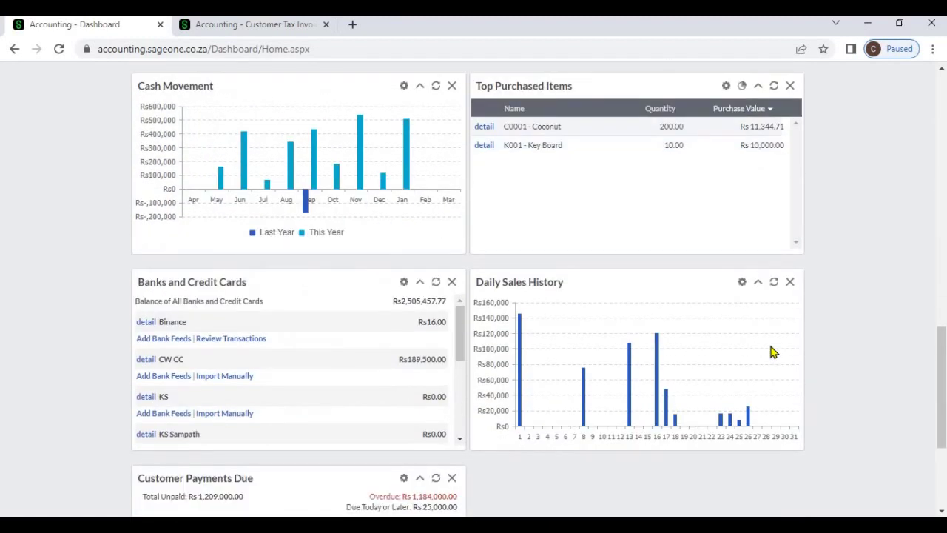
scroll(770, 352, "down", 1)
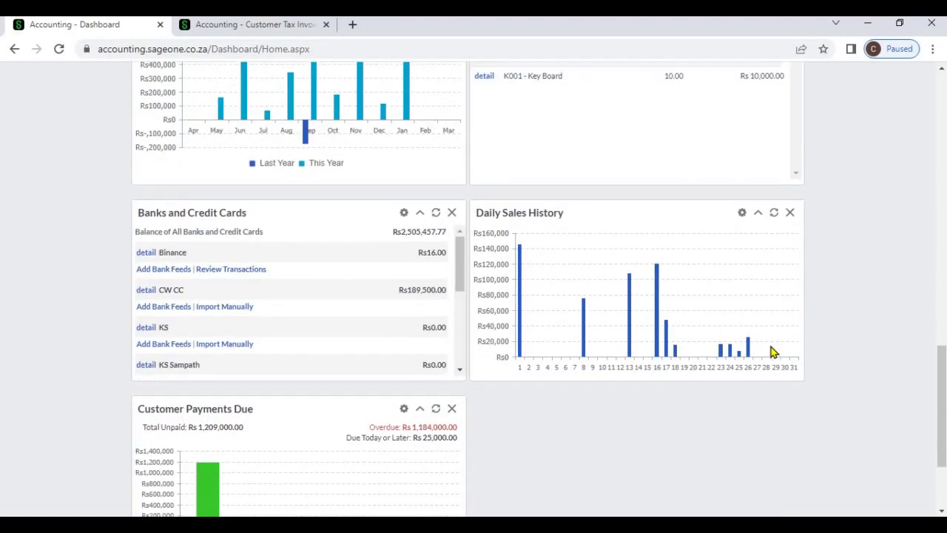
scroll(770, 352, "up", 10)
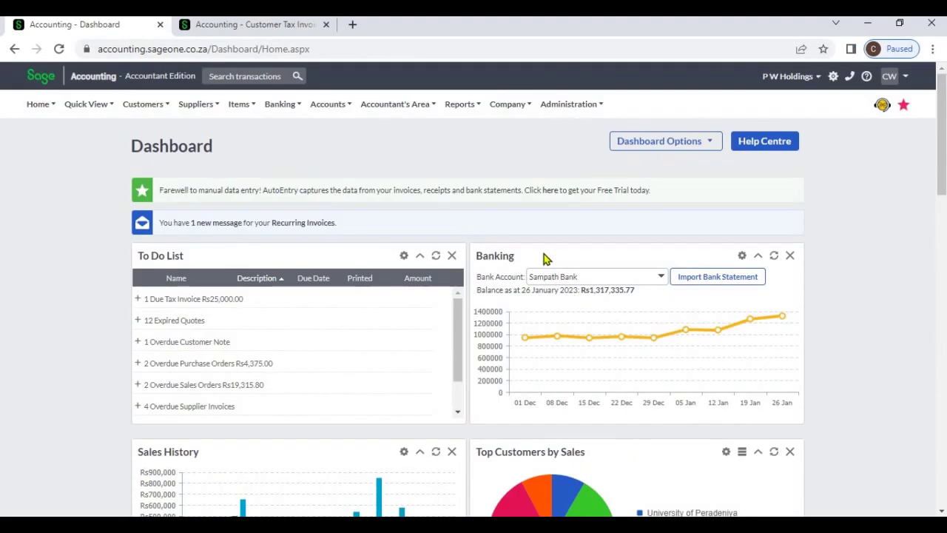
left_click_drag(560, 258, 324, 429)
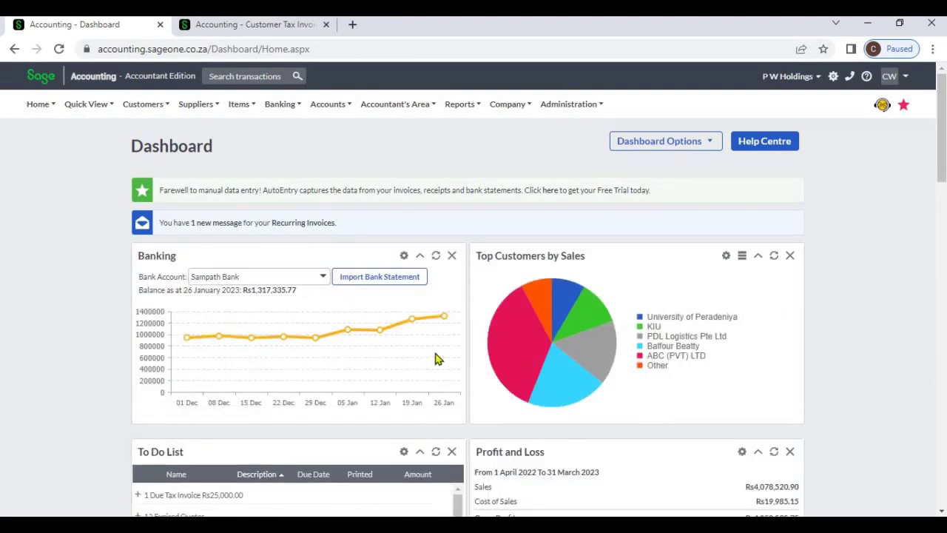
Move the To Do List widget to the second column and place Supplier Balances - Days Outstanding above it.
scroll(436, 357, "down", 3)
left_click_drag(360, 251, 810, 376)
scroll(810, 375, "down", 8)
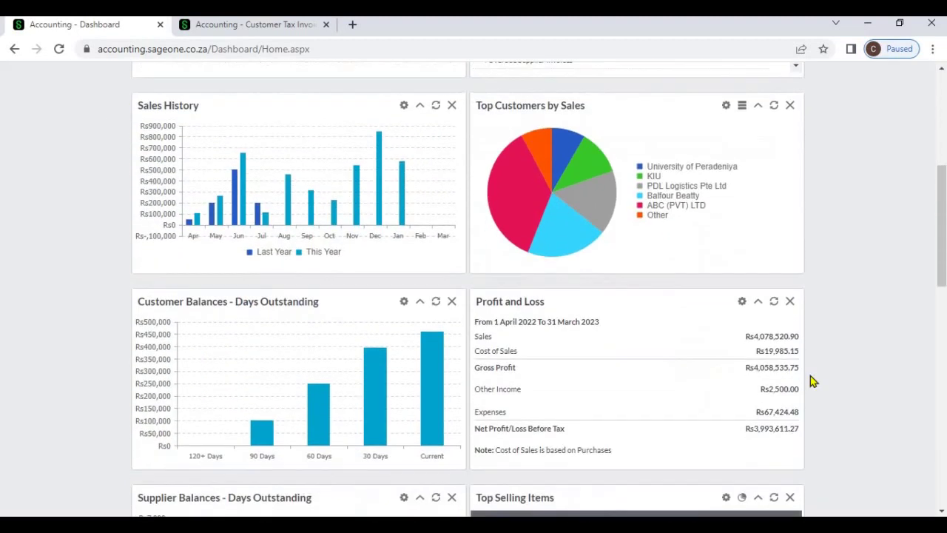
scroll(501, 309, "up", 4)
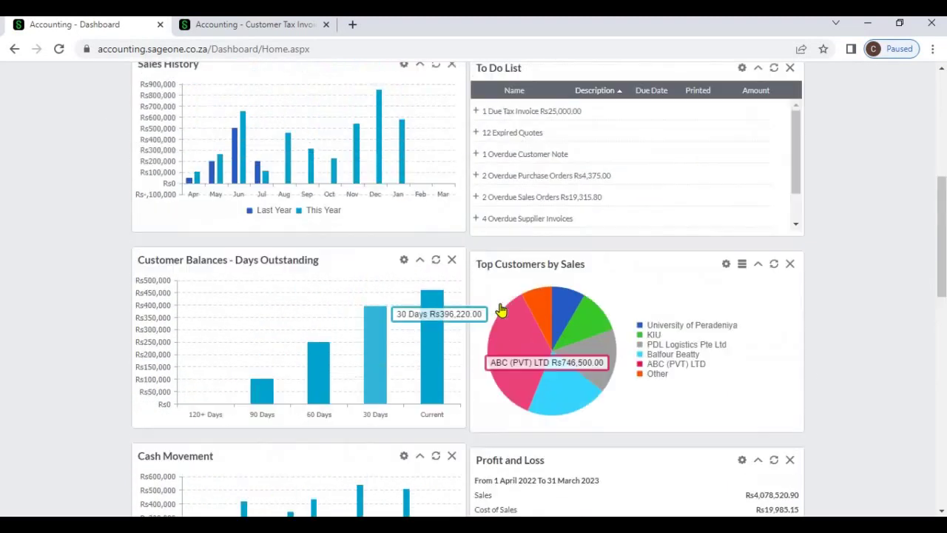
scroll(618, 309, "up", 2)
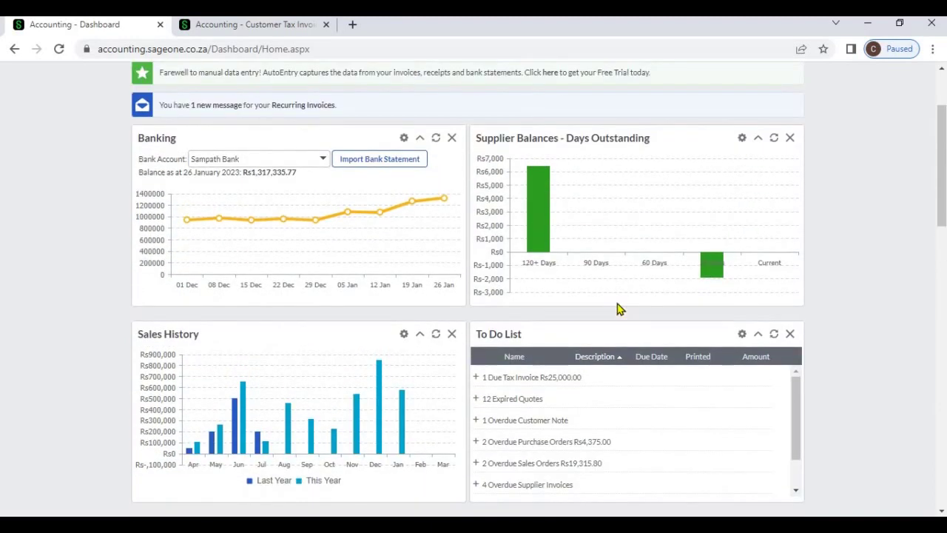
scroll(620, 309, "up", 2)
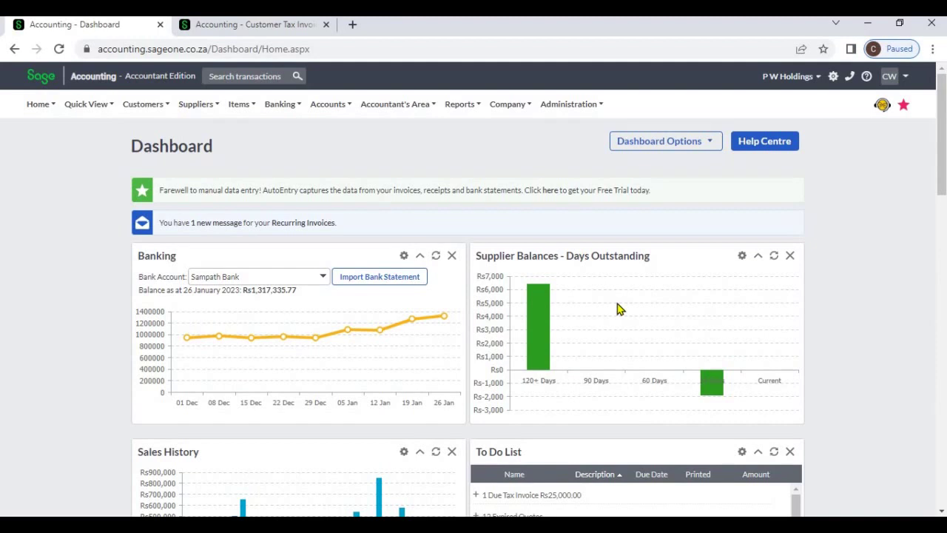
scroll(620, 309, "down", 3)
scroll(617, 309, "down", 2)
scroll(771, 324, "down", 6)
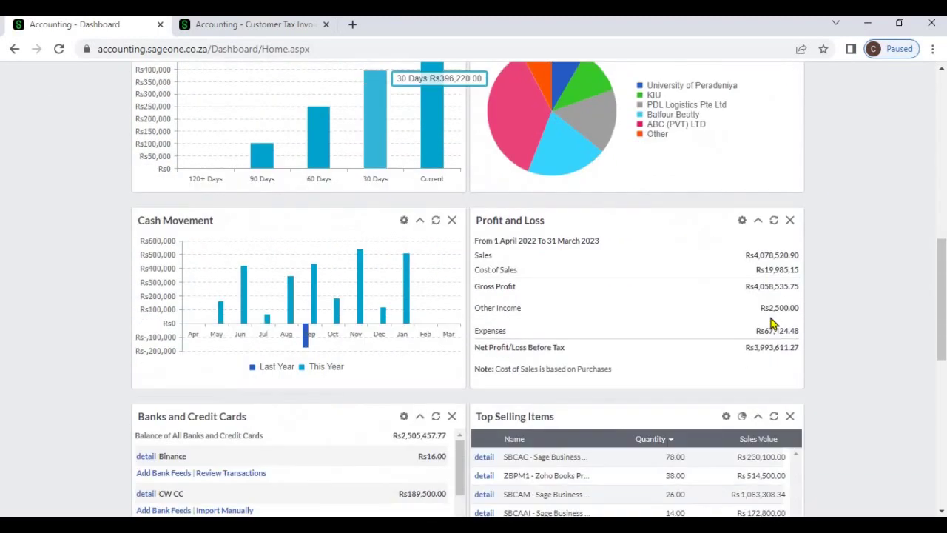
scroll(769, 323, "down", 7)
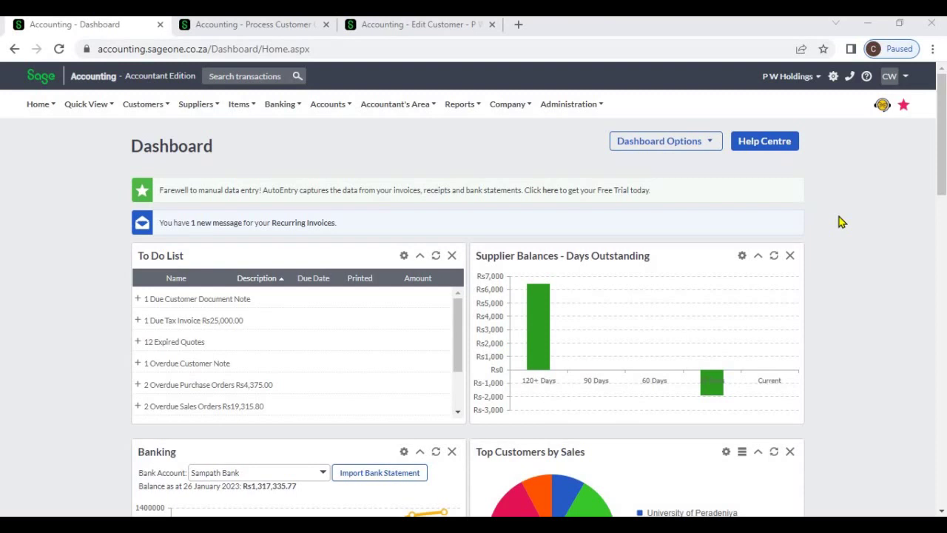
Check the notes on the P W Holdings customer record, view the overdue customer note from the dashboard's To Do List, and return to the dashboard.
left_click(423, 26)
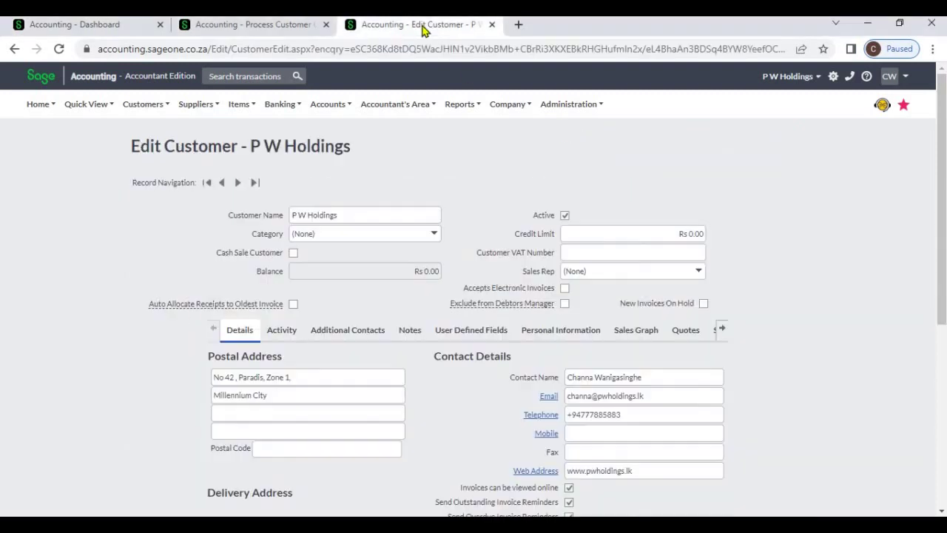
left_click(408, 331)
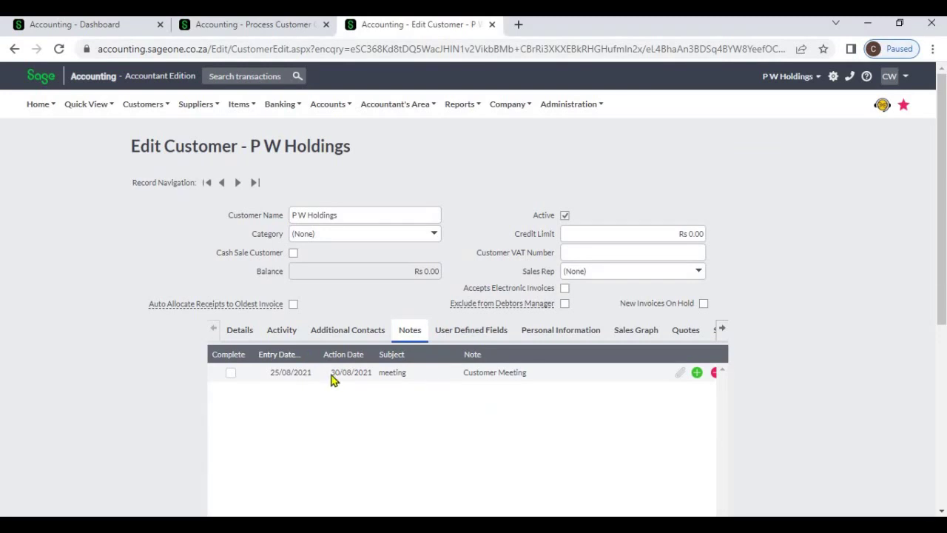
left_click(74, 33)
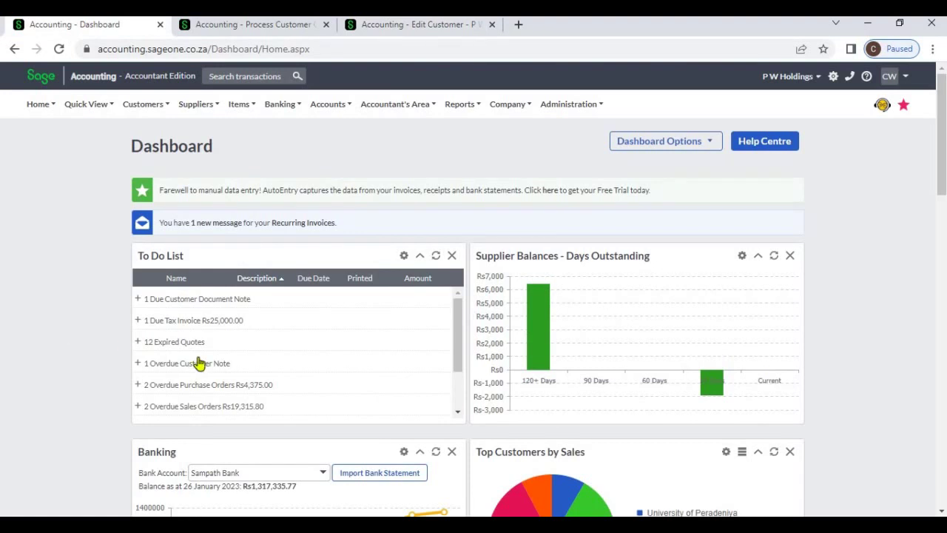
left_click(138, 364)
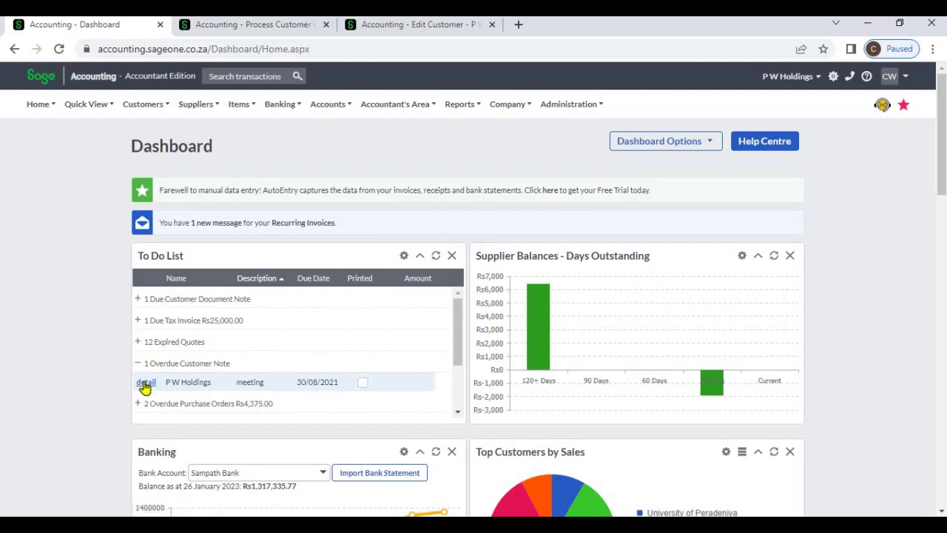
left_click(145, 383)
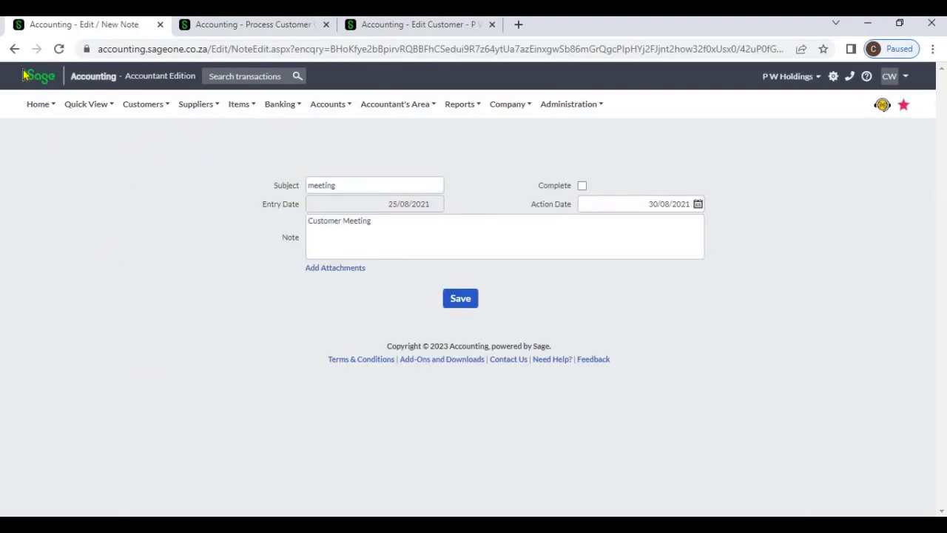
left_click(14, 50)
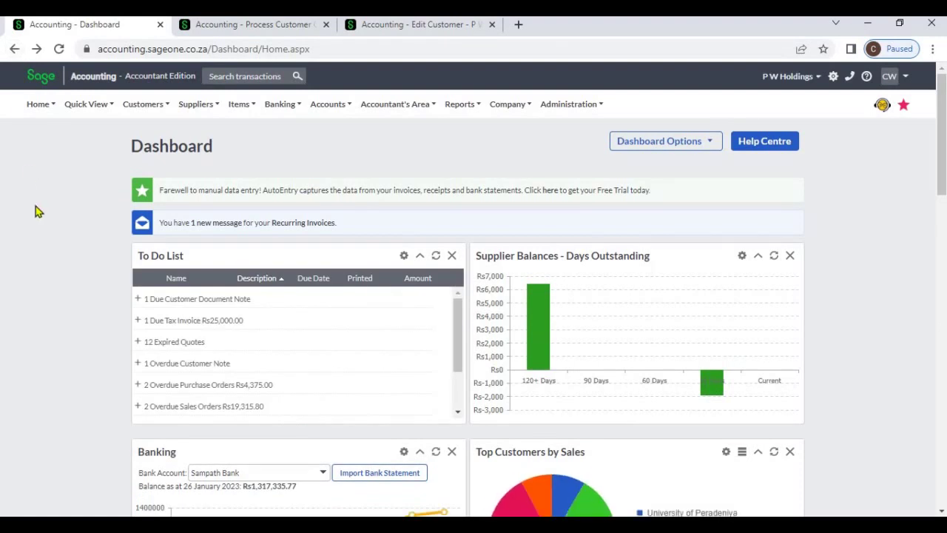
Switch to the open quote for customer XYZ and view its document notes.
left_click(270, 111)
left_click(279, 30)
mouse_move(222, 187)
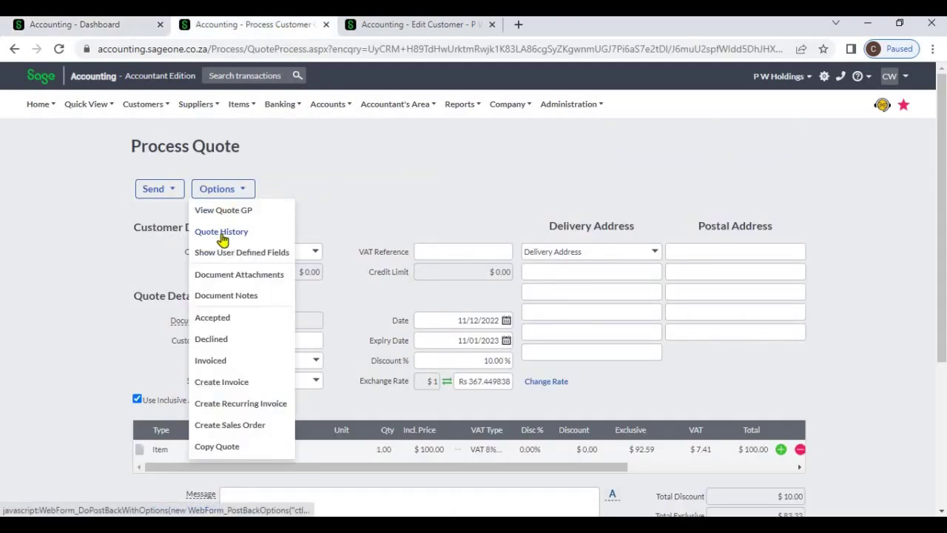
left_click(234, 196)
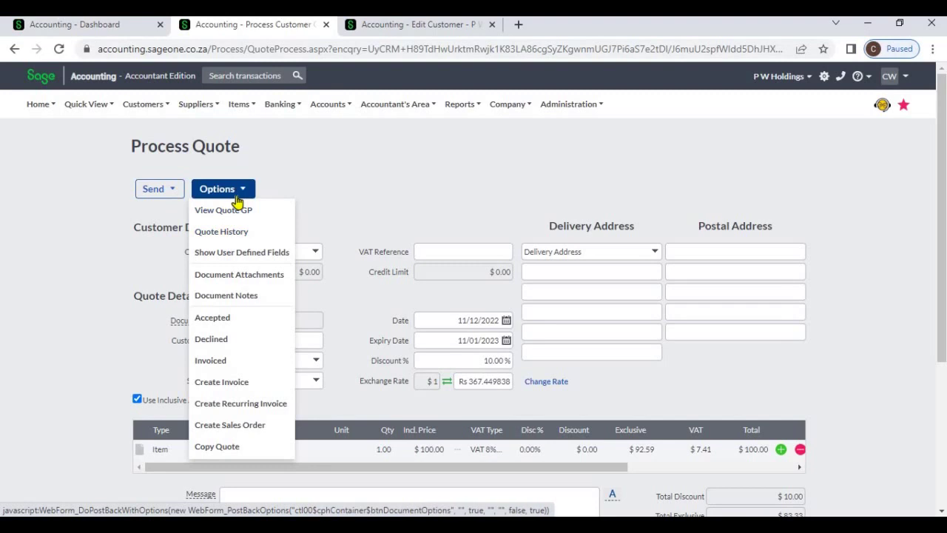
left_click(229, 296)
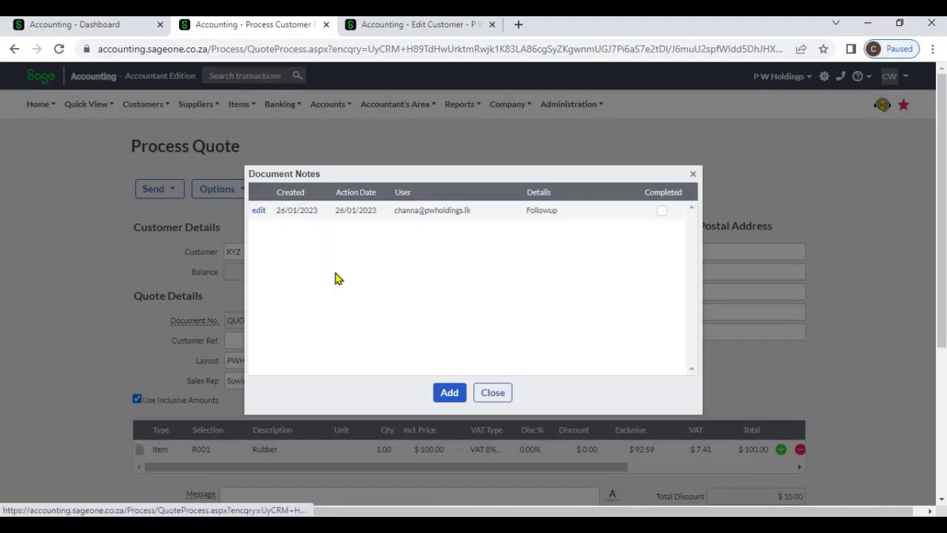
Look at the blank form for a new document note and close the quote's notes without adding one.
left_click(438, 395)
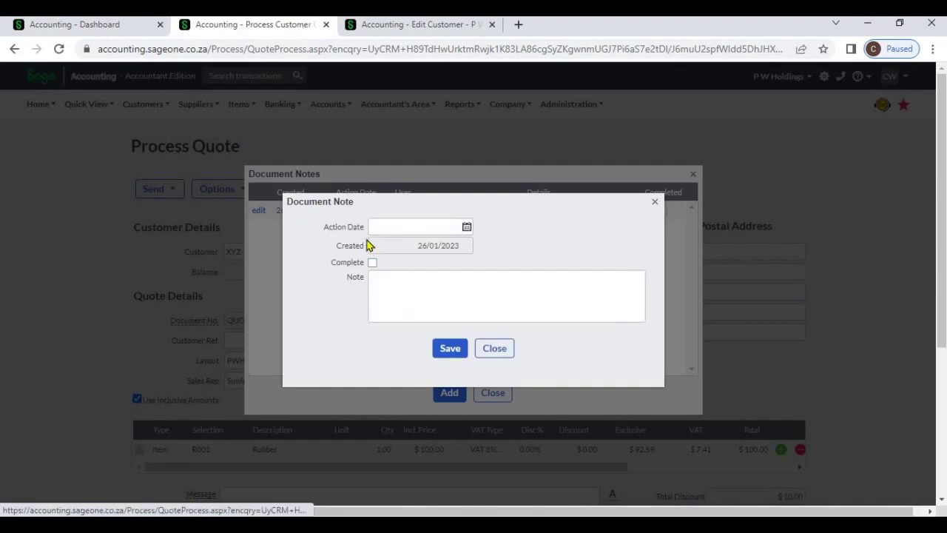
left_click(495, 352)
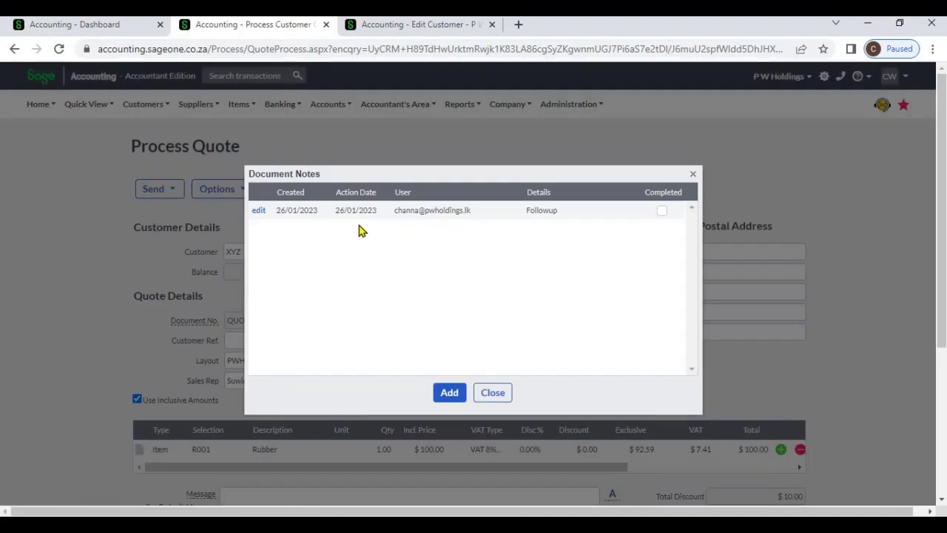
left_click(493, 392)
left_click(200, 190)
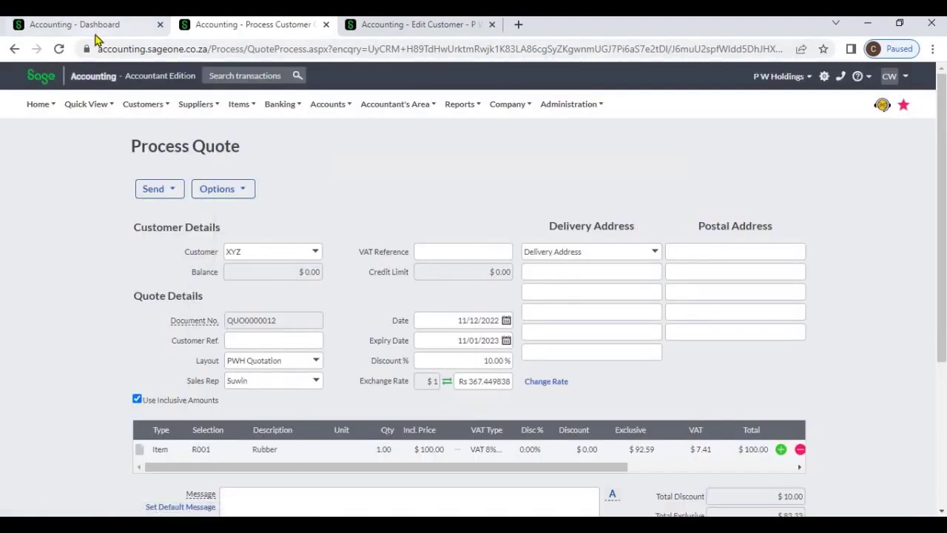
Return to the dashboard, view the due customer document note for XYZ from the To Do List, and go back to the dashboard.
left_click(93, 29)
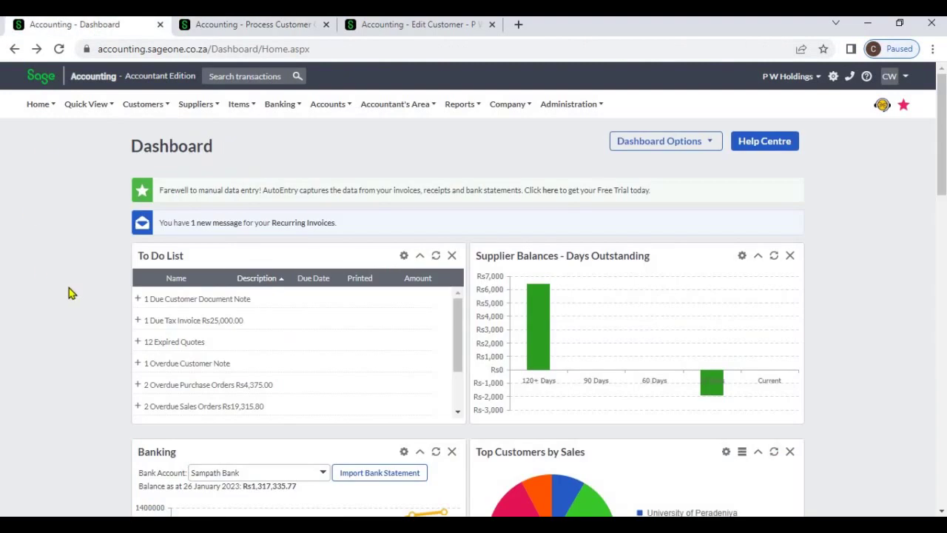
left_click(137, 299)
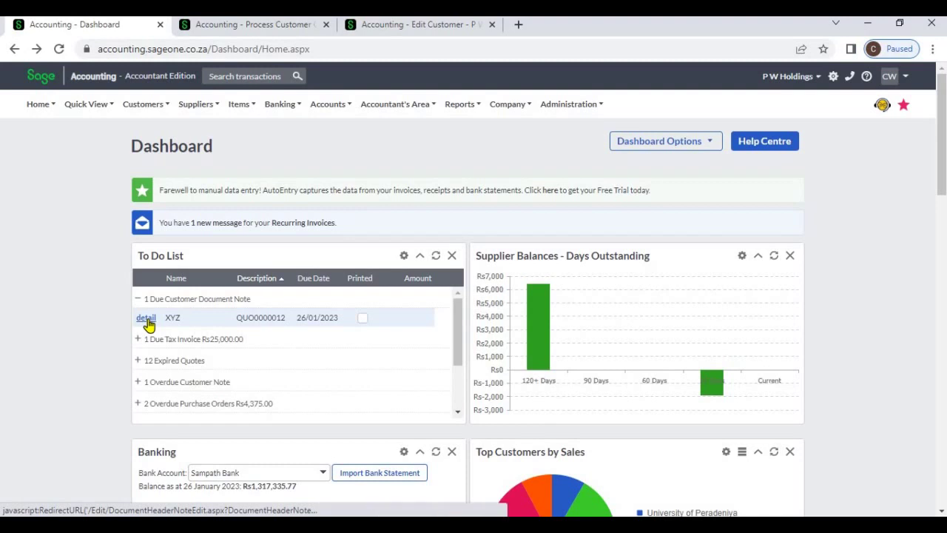
left_click(147, 318)
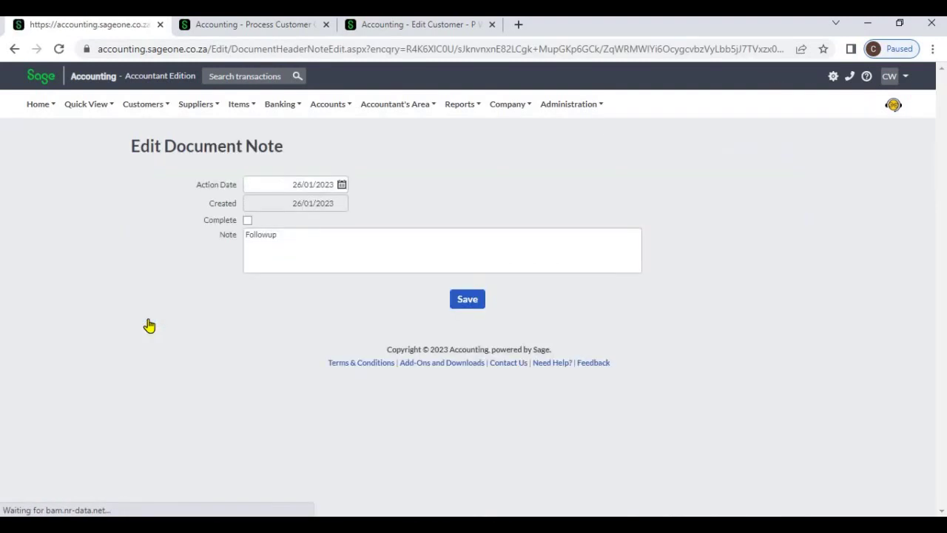
left_click(13, 49)
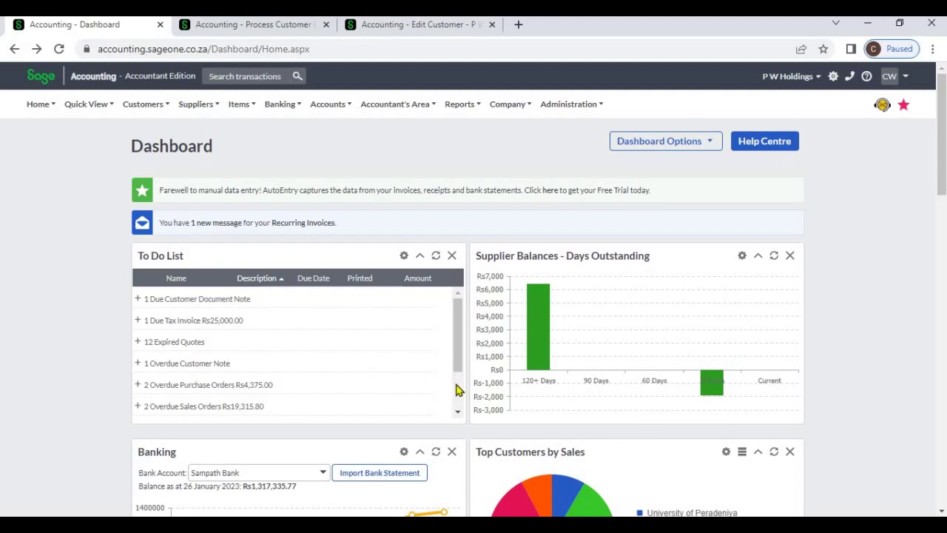
View the anticipated payments and the blank new action form on the Neotec Solutions Pvt Ltd invoice, closing both without adding an entry.
scroll(456, 390, "down", 2)
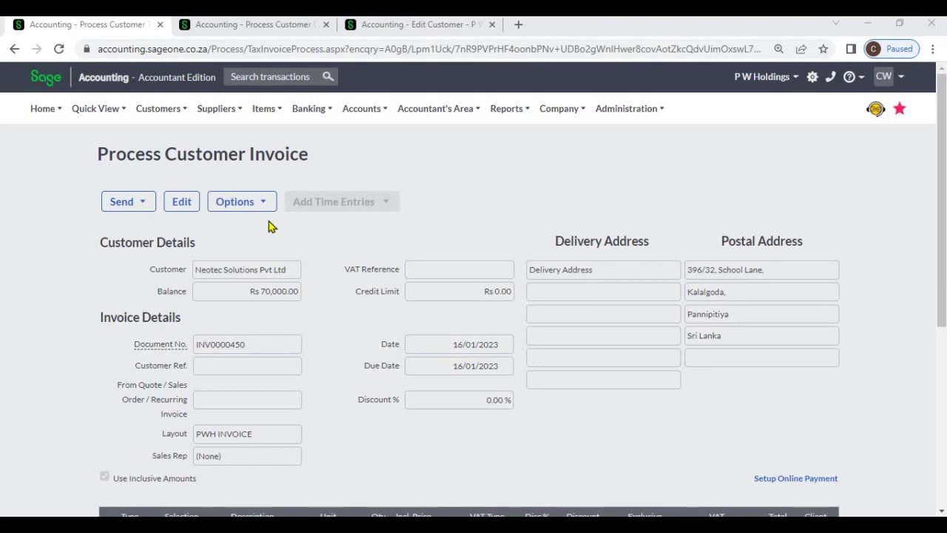
left_click(264, 216)
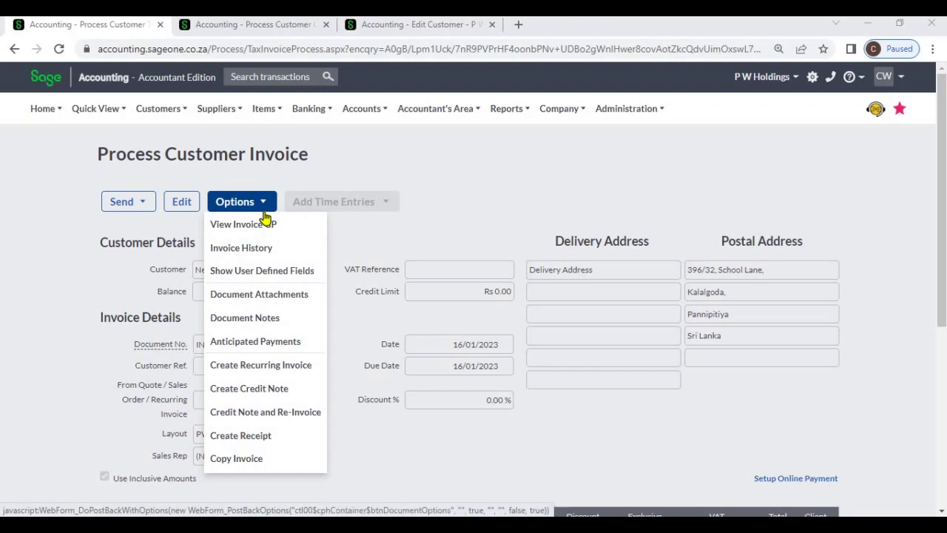
left_click(275, 344)
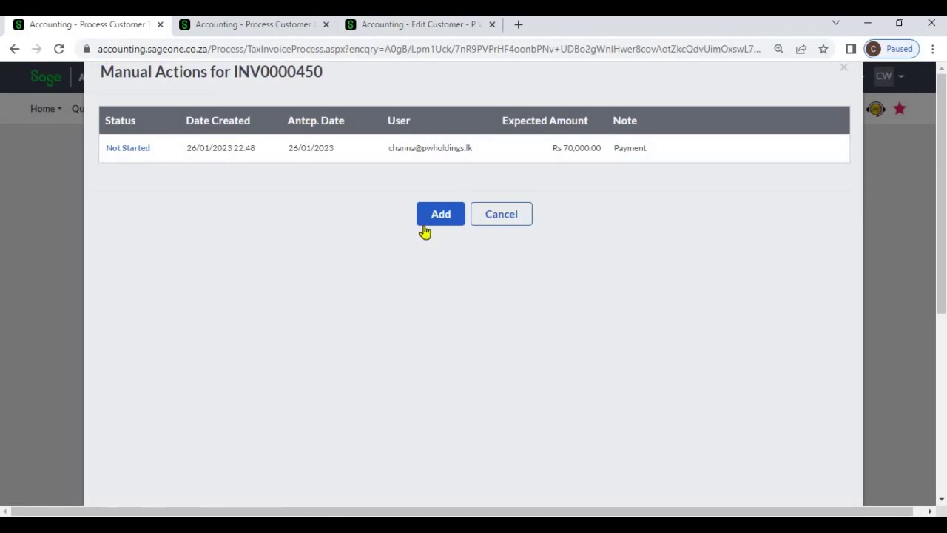
left_click(437, 218)
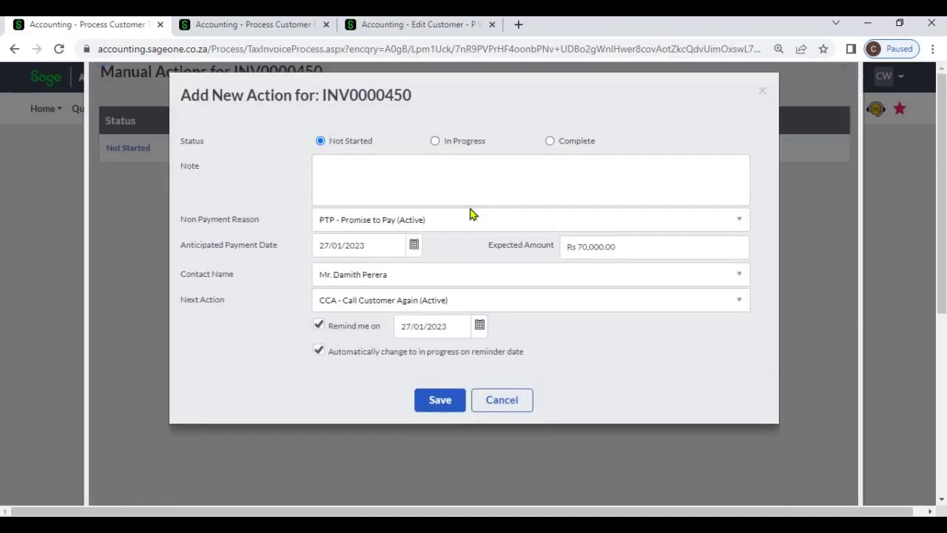
left_click(499, 400)
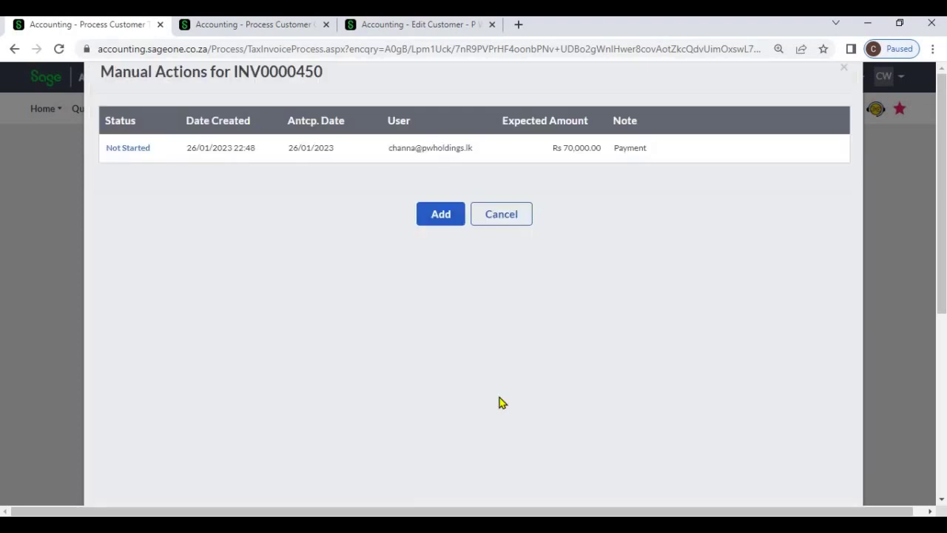
left_click(501, 215)
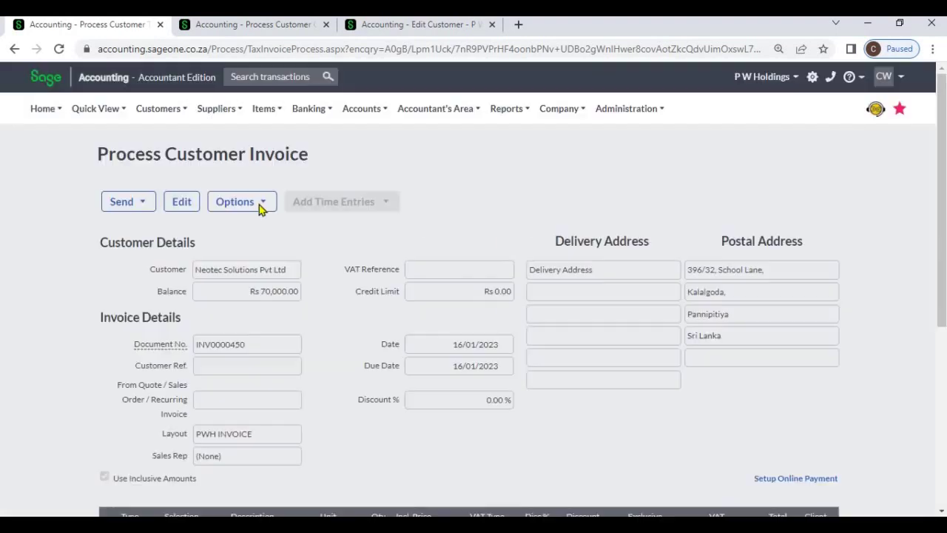
Return to the main Dashboard and expand the customer anticipated payment entry in the To Do List.
mouse_move(43, 113)
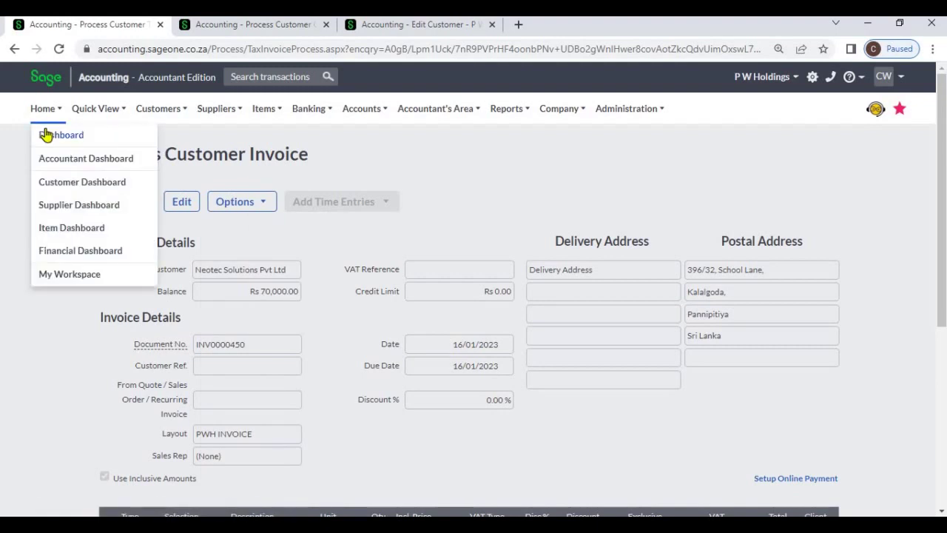
left_click(45, 134)
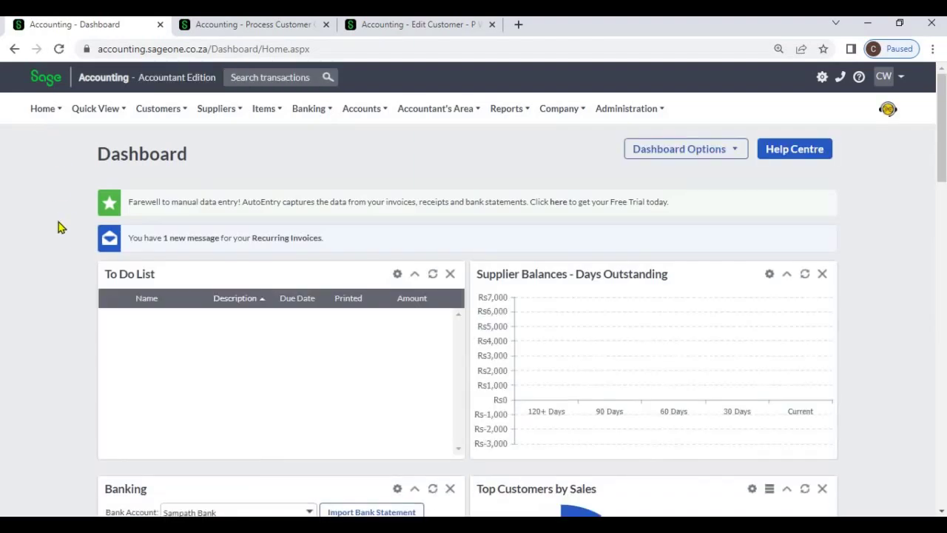
left_click(103, 322)
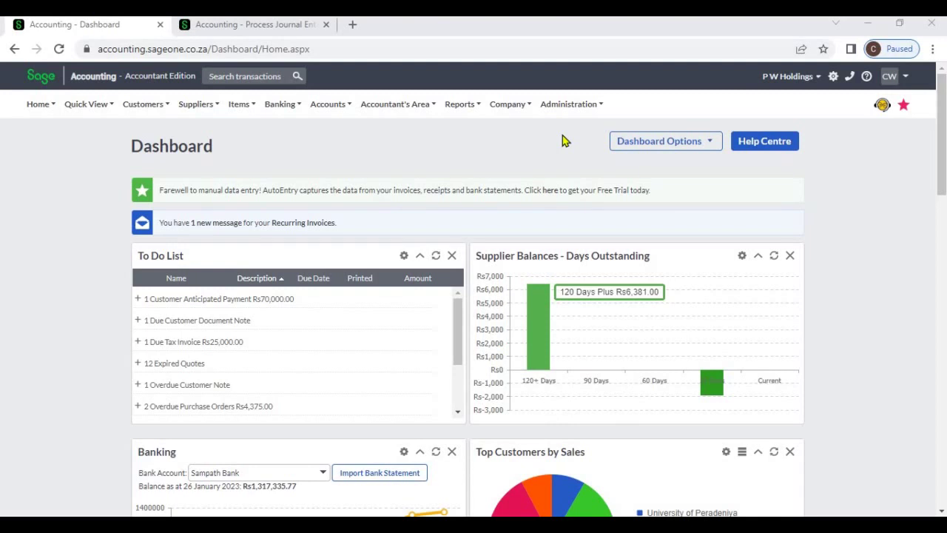
In the My Profile preferences, choose Dashboard as the default dashboard to display.
left_click(558, 108)
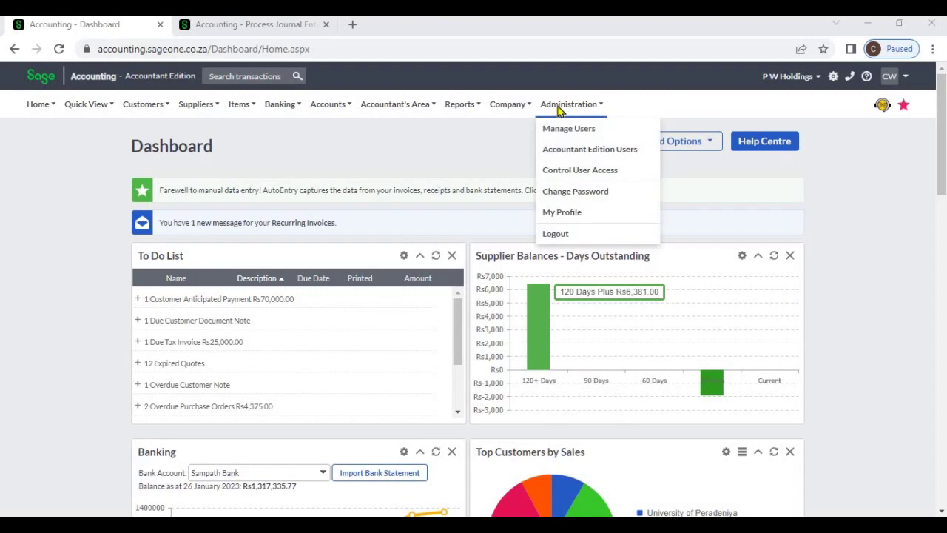
left_click(565, 215)
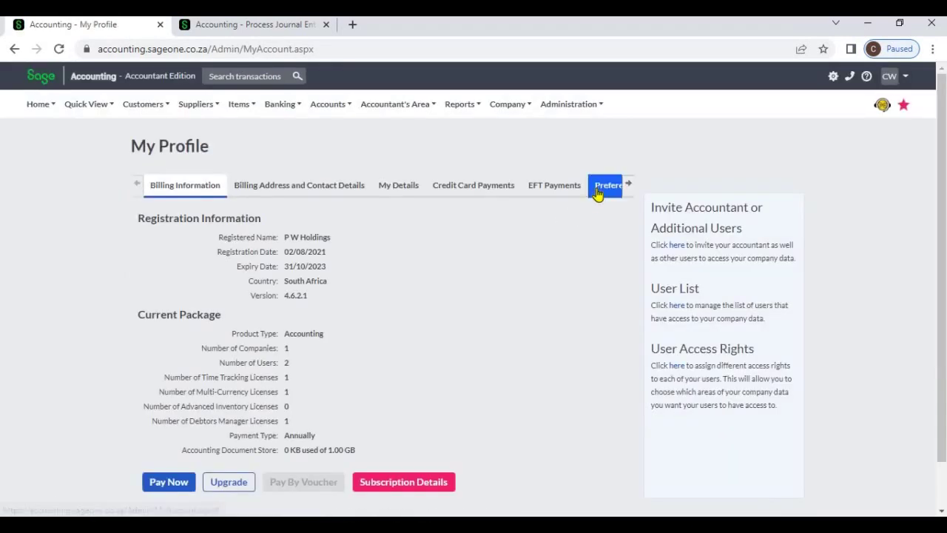
left_click(598, 191)
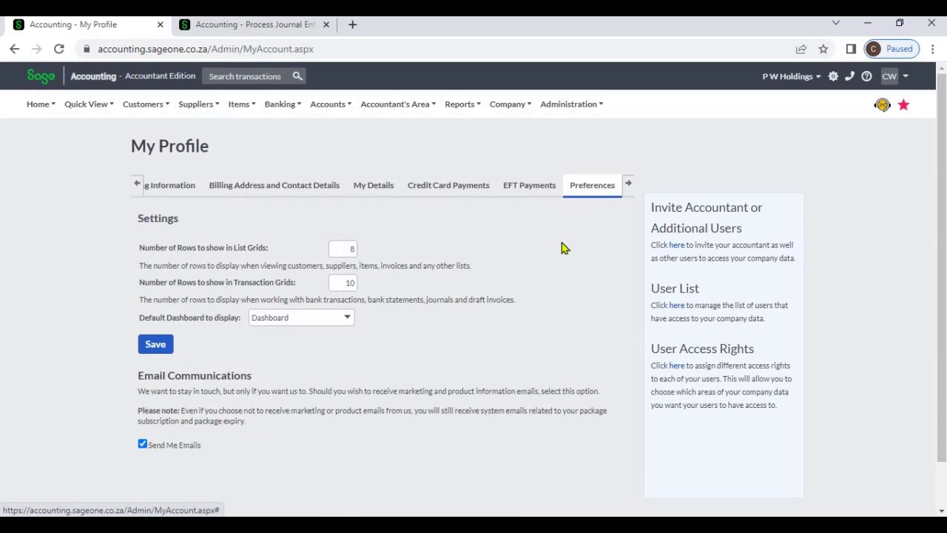
left_click(349, 321)
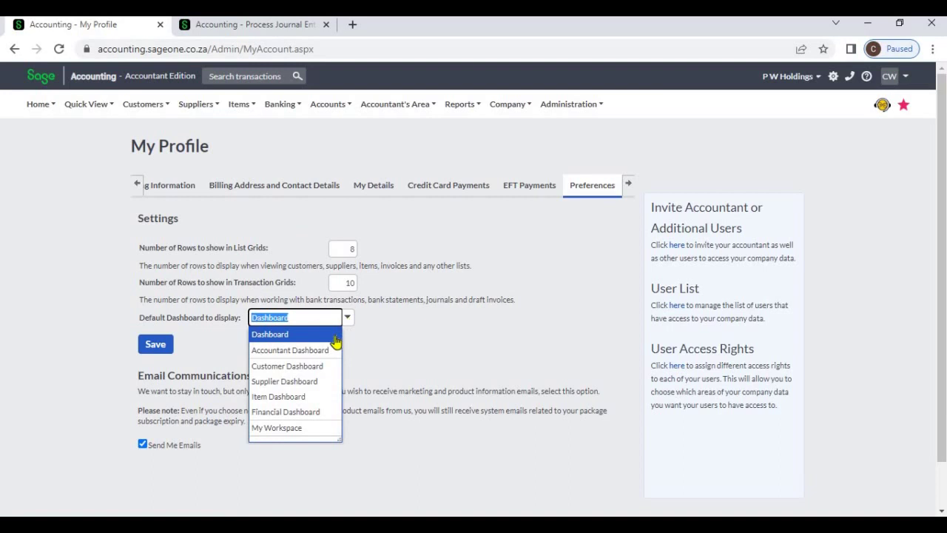
left_click(334, 336)
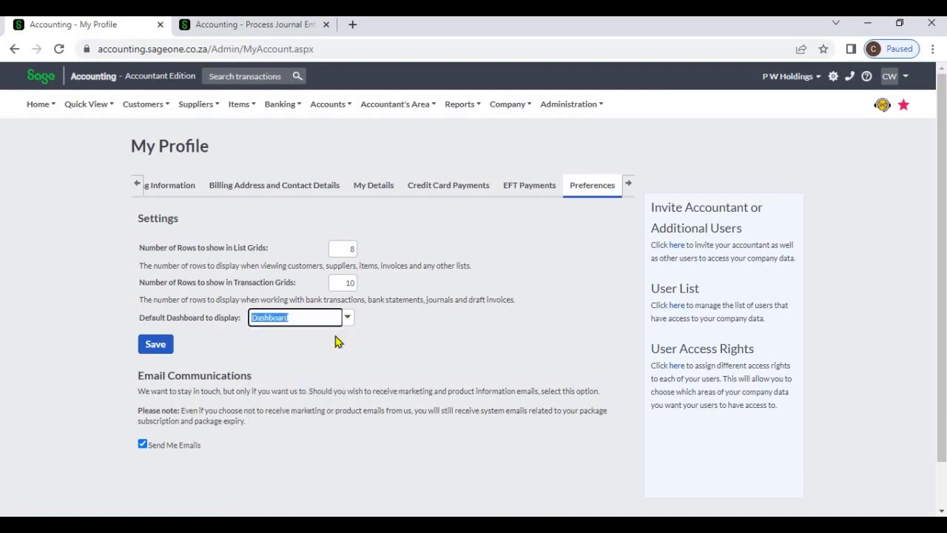